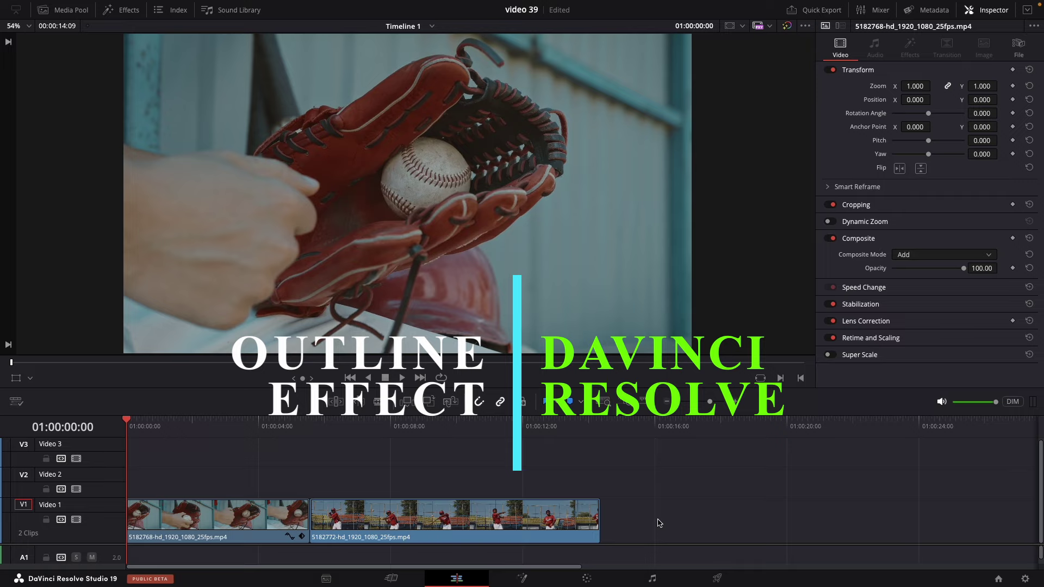
# - Copy the glove and batter clips onto Video 2 above their originals, then recue the glove clip
pyautogui.click(247, 527)
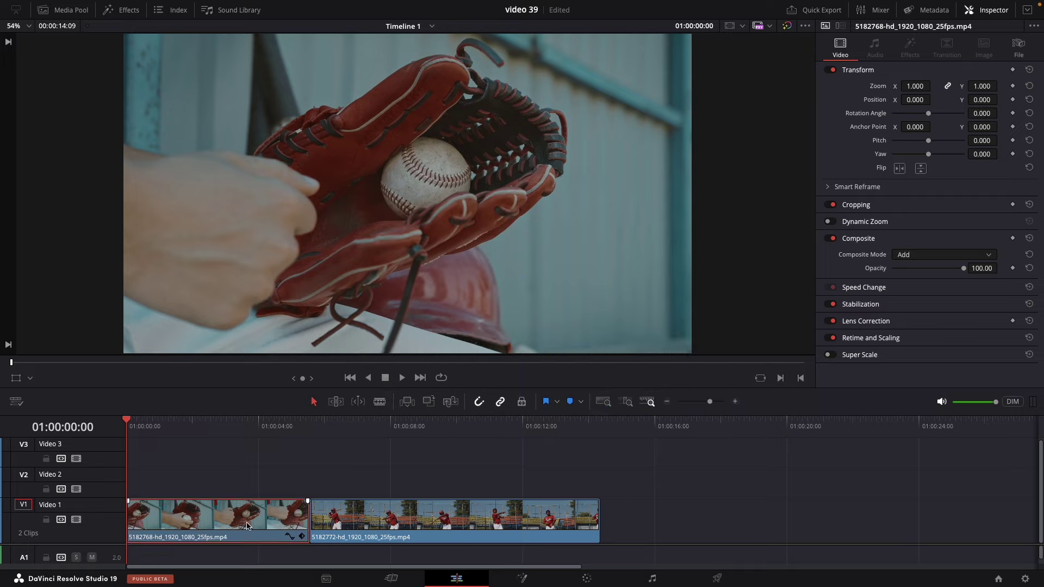
pyautogui.keyDown('alt'); pyautogui.moveTo(249, 527); pyautogui.dragTo(249, 483); pyautogui.keyUp('alt')
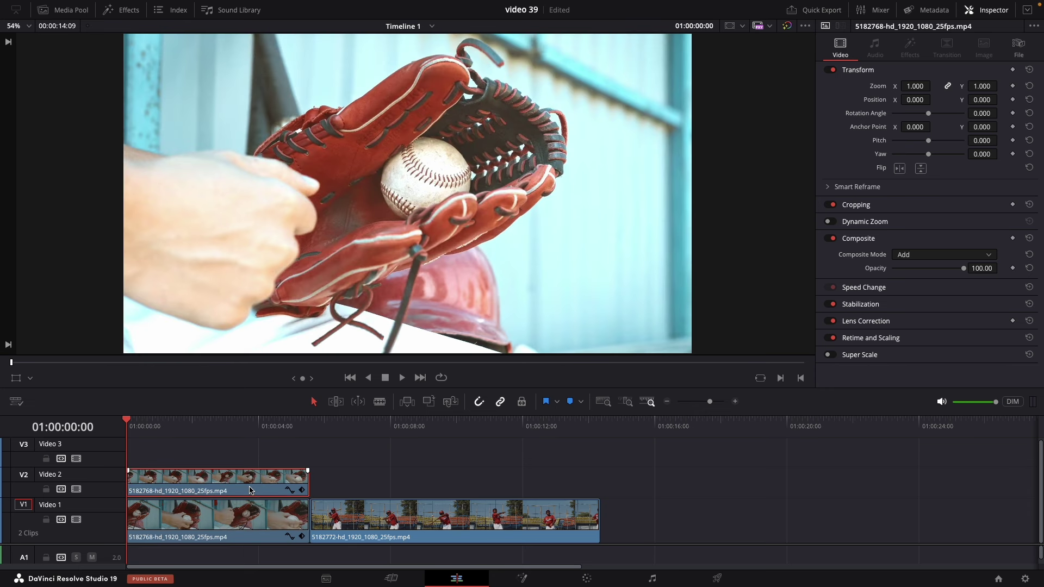
pyautogui.click(351, 518)
pyautogui.click(388, 425)
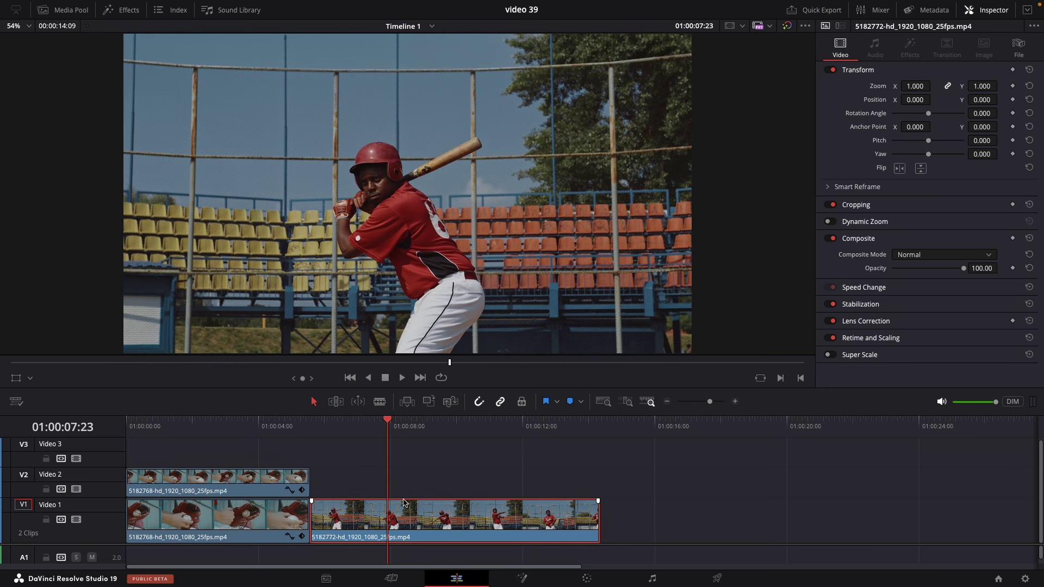
pyautogui.keyDown('alt'); pyautogui.moveTo(414, 512); pyautogui.dragTo(414, 481); pyautogui.keyUp('alt')
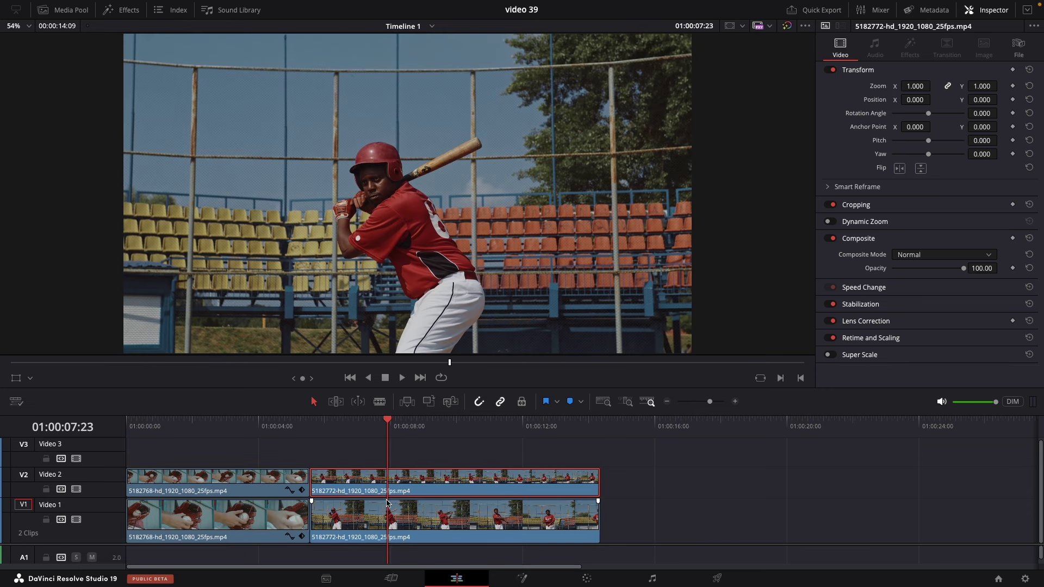
pyautogui.click(263, 455)
pyautogui.click(224, 426)
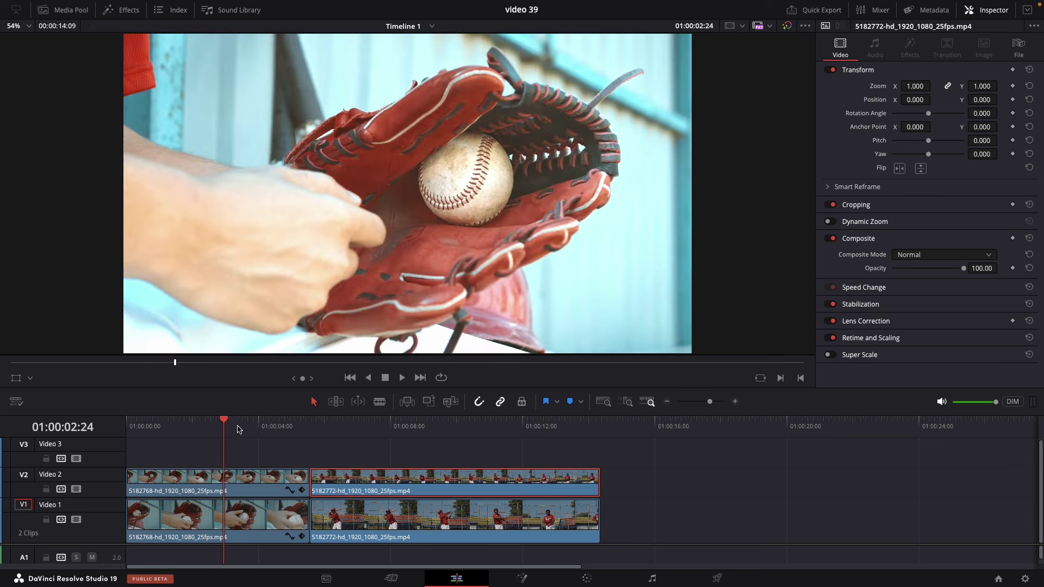
# - Search the Effects library for 'edge' and drop Edge Detect onto the glove copy on Video 2
pyautogui.click(123, 10)
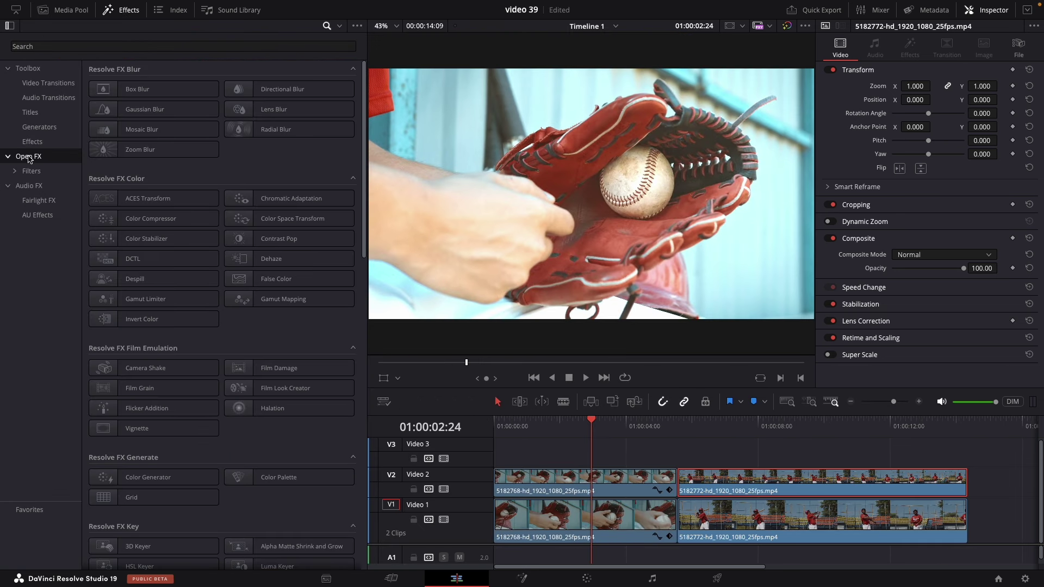
pyautogui.click(106, 46)
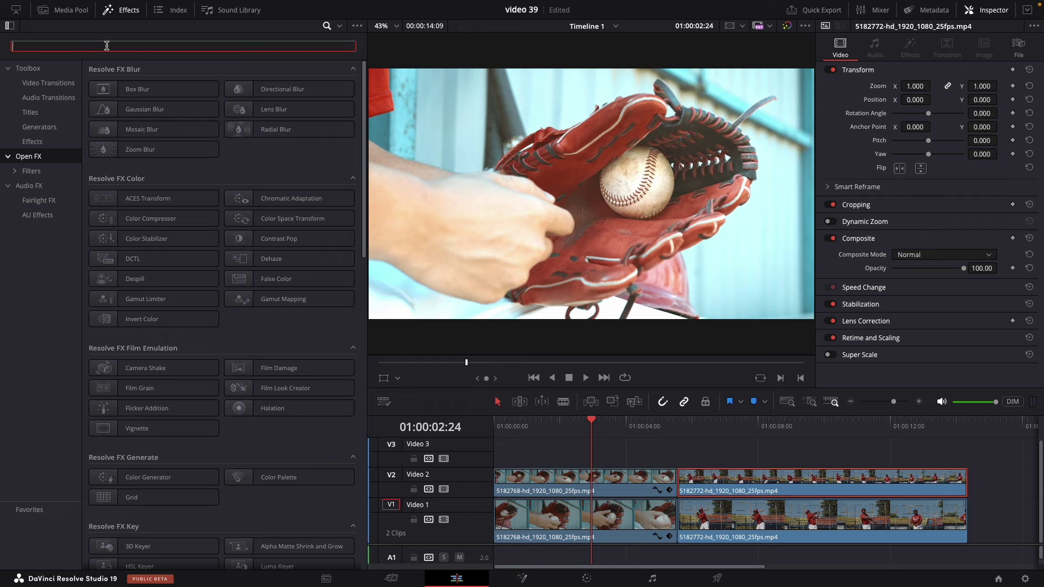
pyautogui.write('edge')
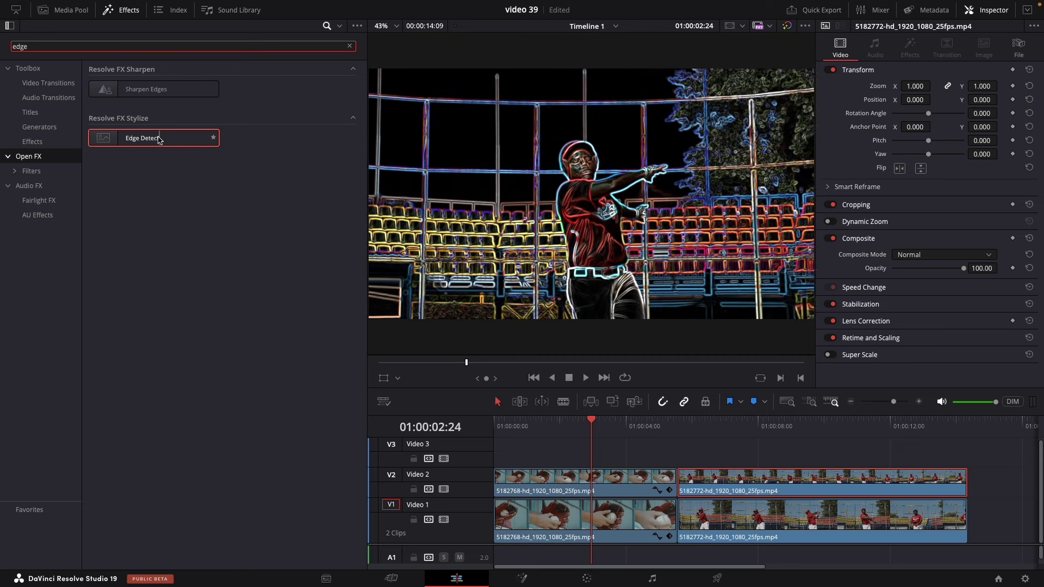
pyautogui.moveTo(169, 141)
pyautogui.mouseDown()
pyautogui.moveTo(533, 274)
pyautogui.moveTo(569, 485)
pyautogui.mouseUp()
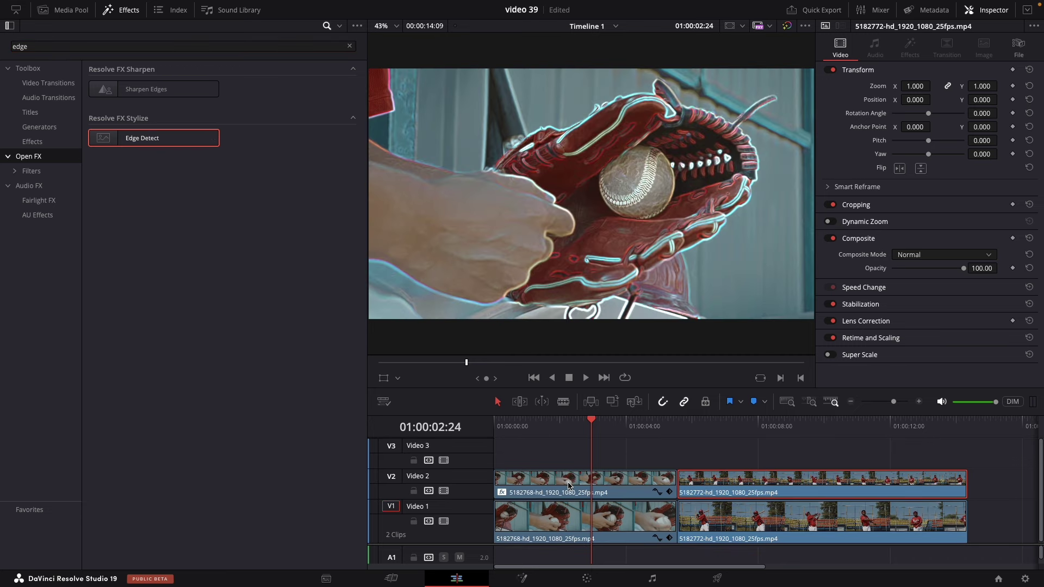
pyautogui.click(568, 485)
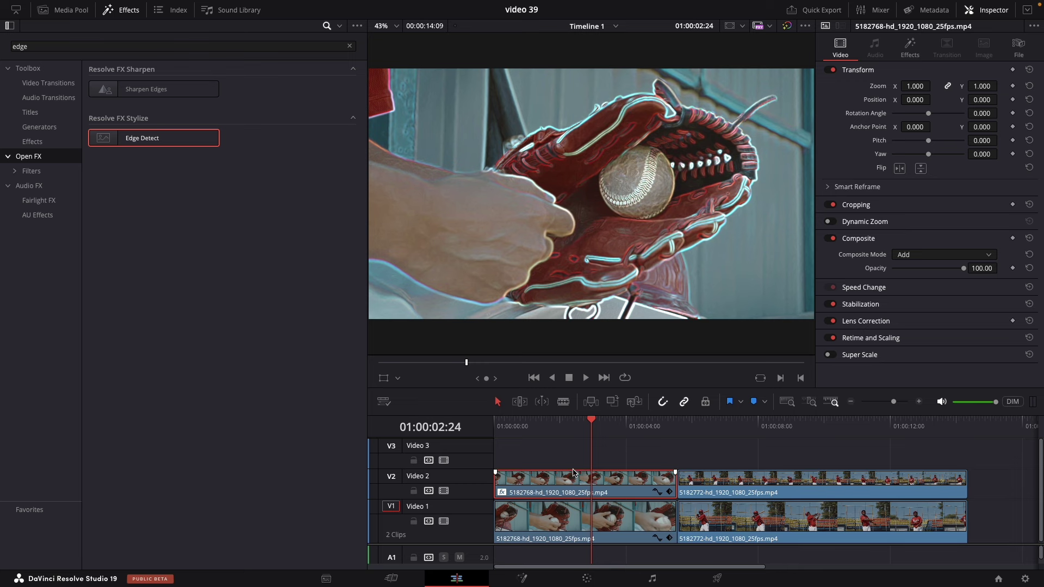
# - Close the effects library and give the glove copy zoom 1.090 with Add composite mode
pyautogui.click(120, 10)
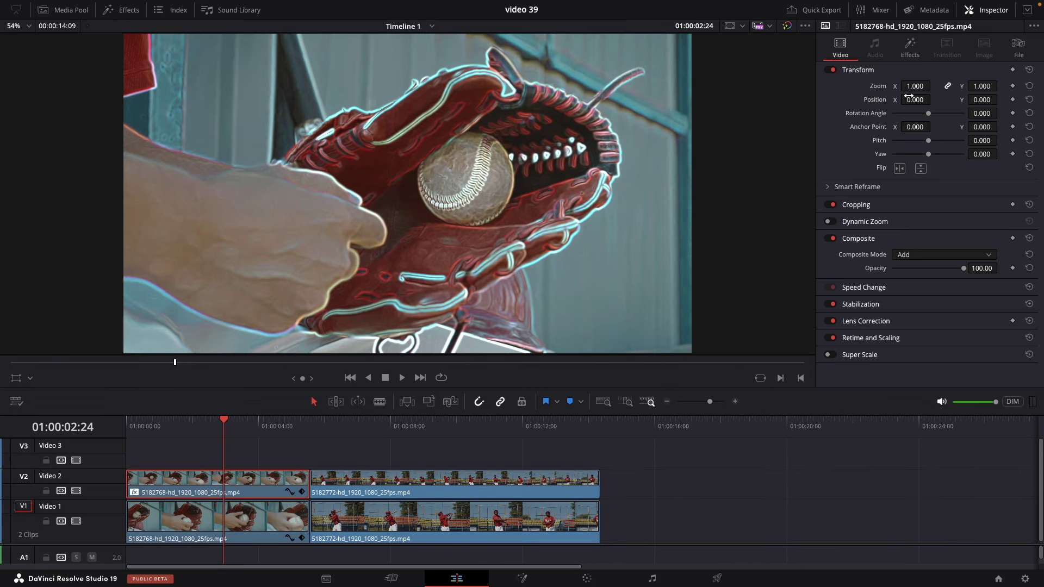
pyautogui.moveTo(915, 85); pyautogui.dragTo(919, 86)
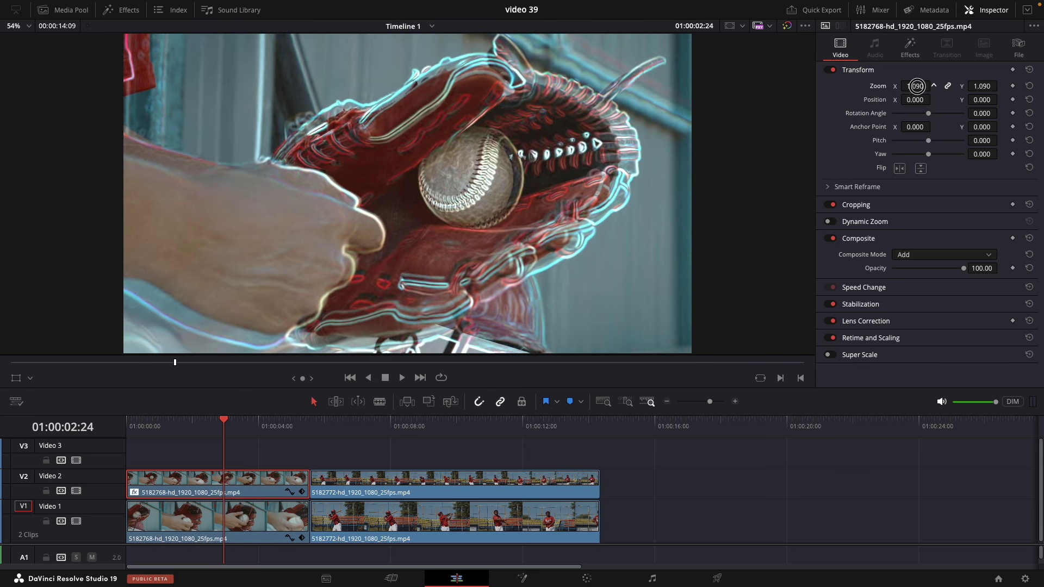
pyautogui.click(917, 85)
pyautogui.click(905, 256)
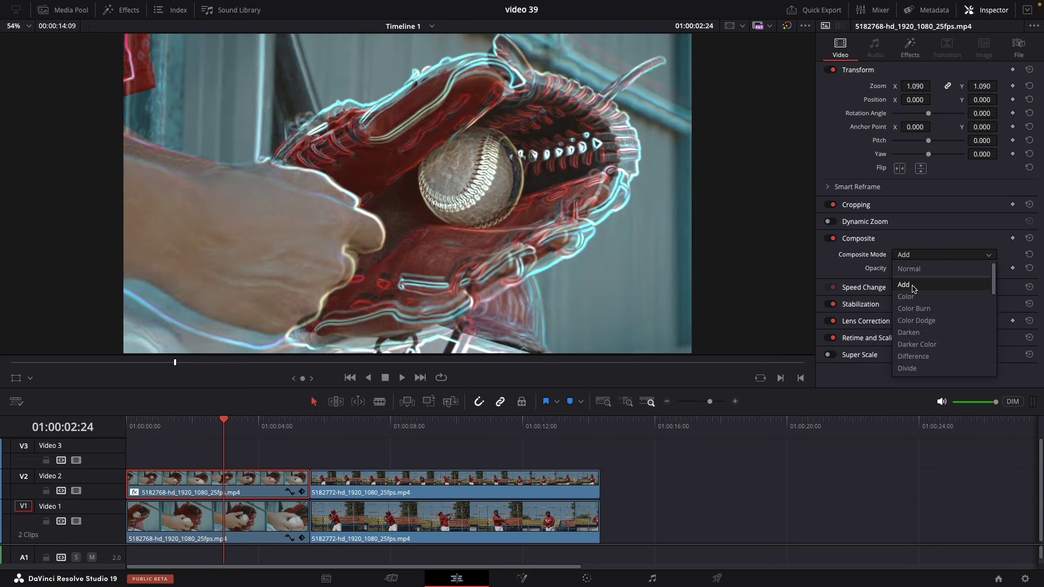
pyautogui.click(913, 287)
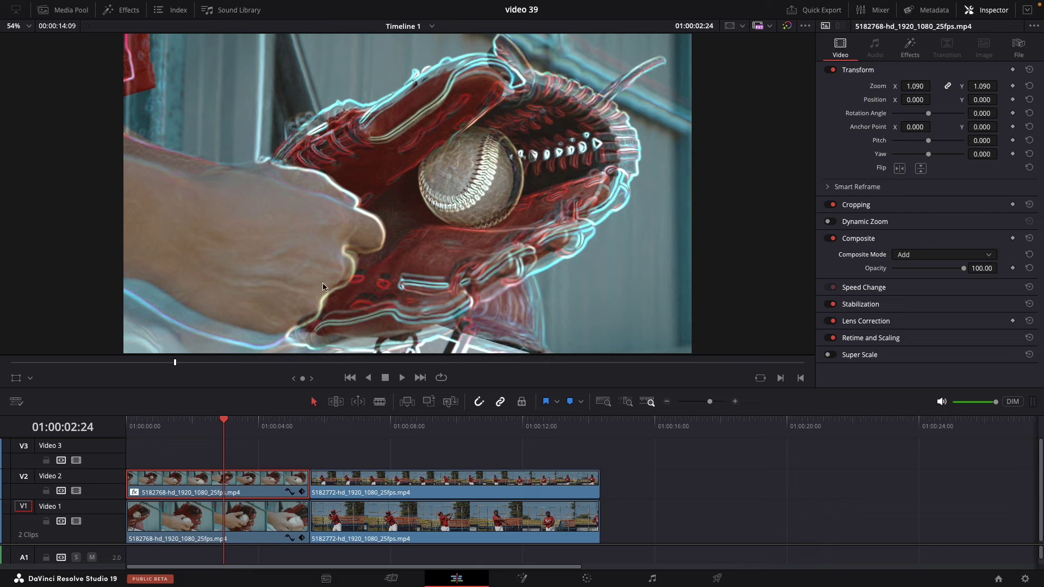
# - Set the glove copy's Edge Detect mode to Grayscale Edges and play back from near its start
pyautogui.click(908, 55)
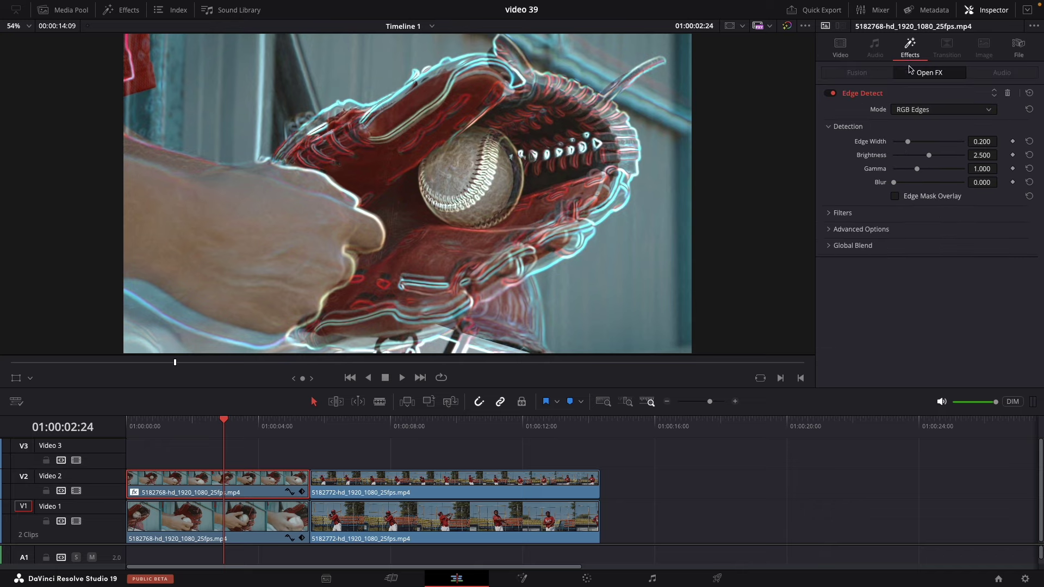
pyautogui.click(926, 110)
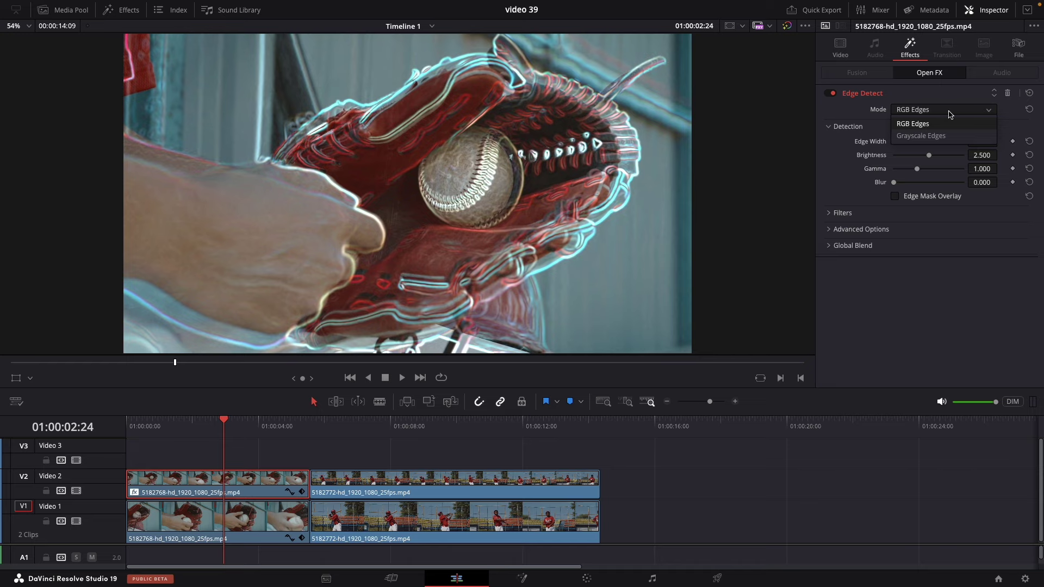
pyautogui.click(930, 136)
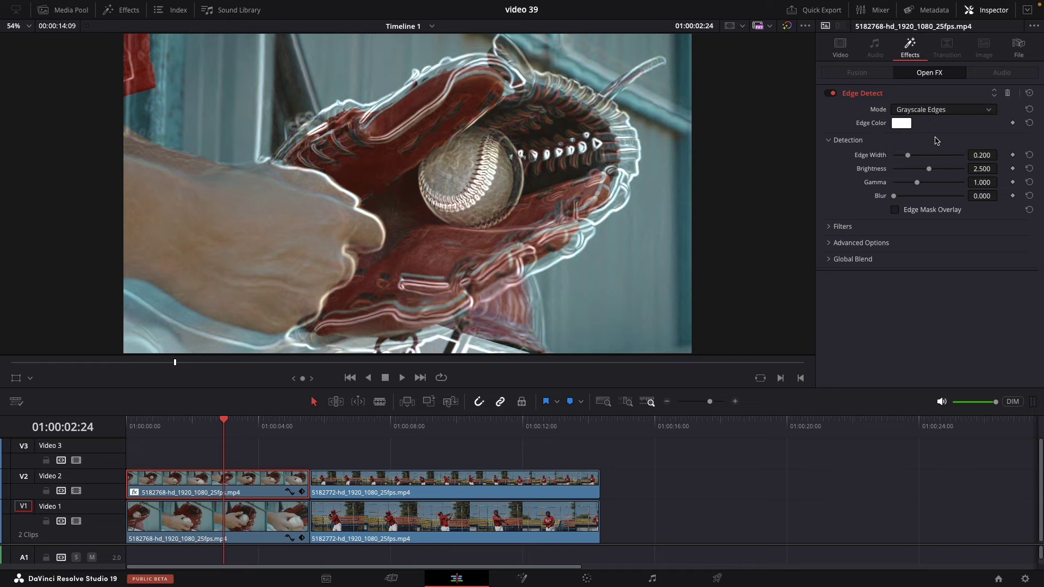
pyautogui.moveTo(225, 422); pyautogui.dragTo(165, 422)
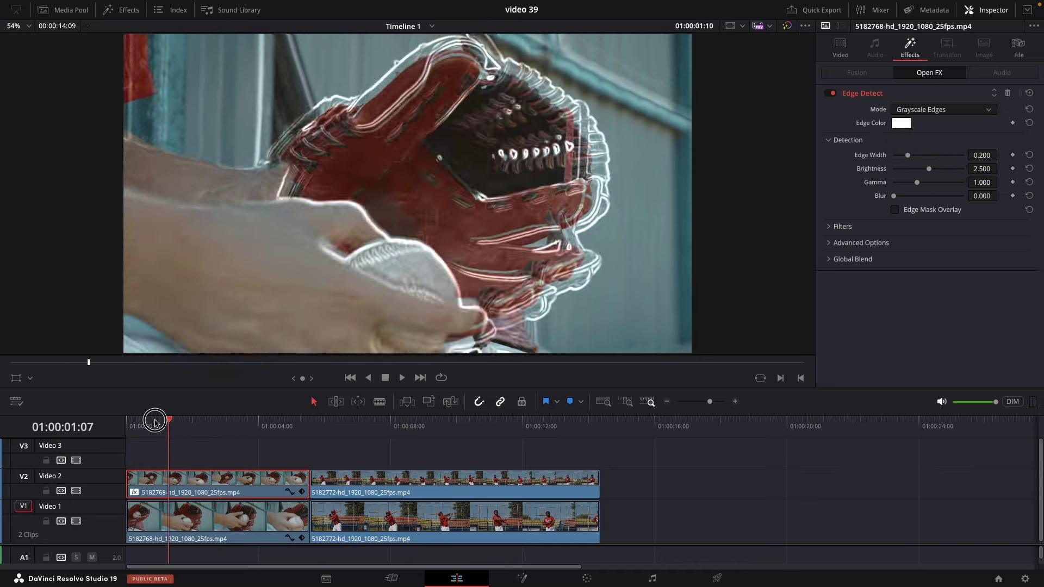
pyautogui.press('space')
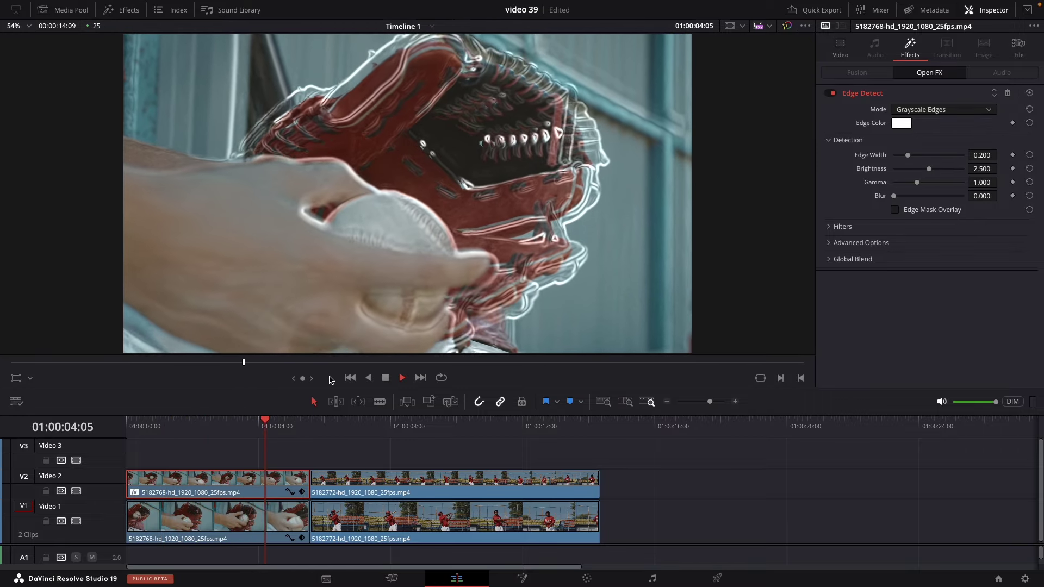
# - Select the batter copy on Video 2 and drop Edge Detect onto it from the Effects library
pyautogui.click(366, 425)
pyautogui.click(385, 479)
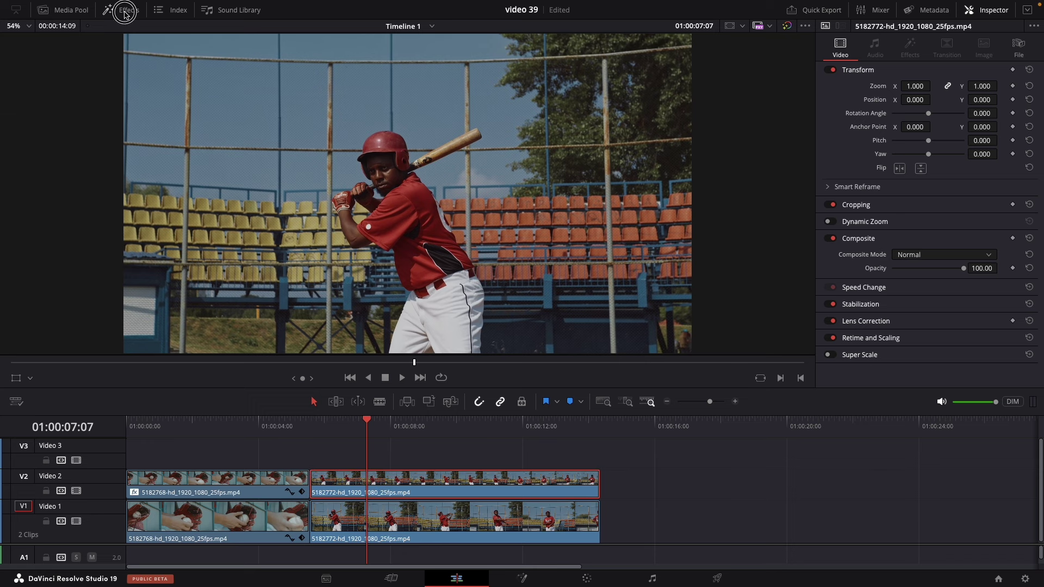
pyautogui.click(124, 12)
pyautogui.doubleClick(150, 139)
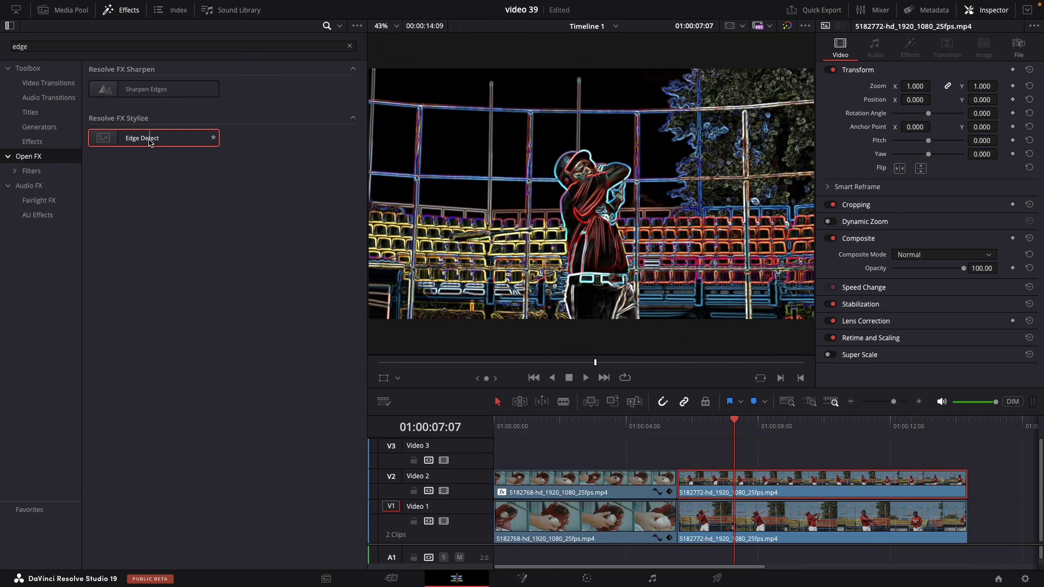
pyautogui.moveTo(149, 139); pyautogui.dragTo(775, 486)
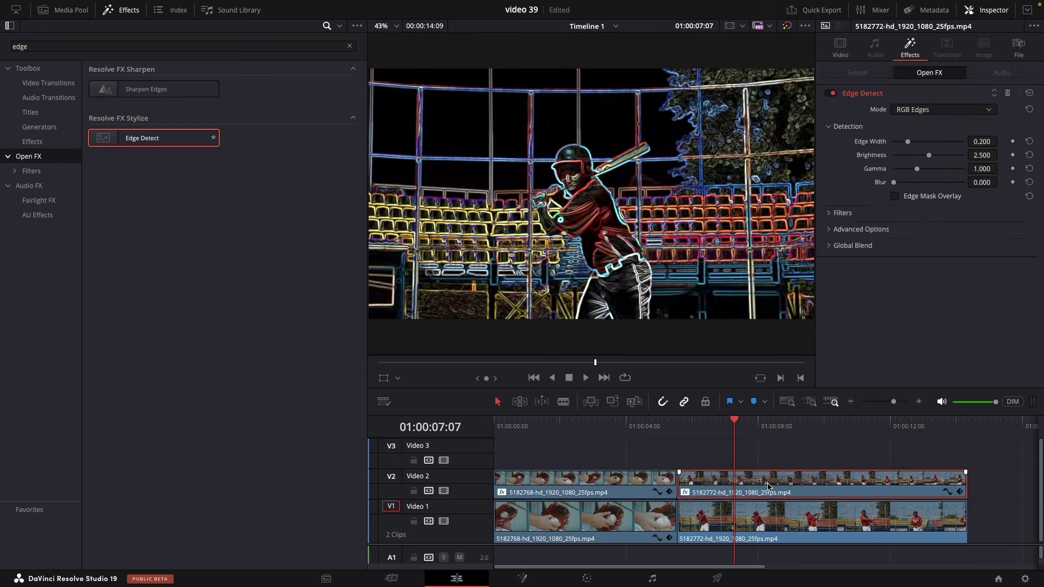
# - Give the batter copy Add composite mode and fine-tune its zoom to 1.060
pyautogui.click(125, 10)
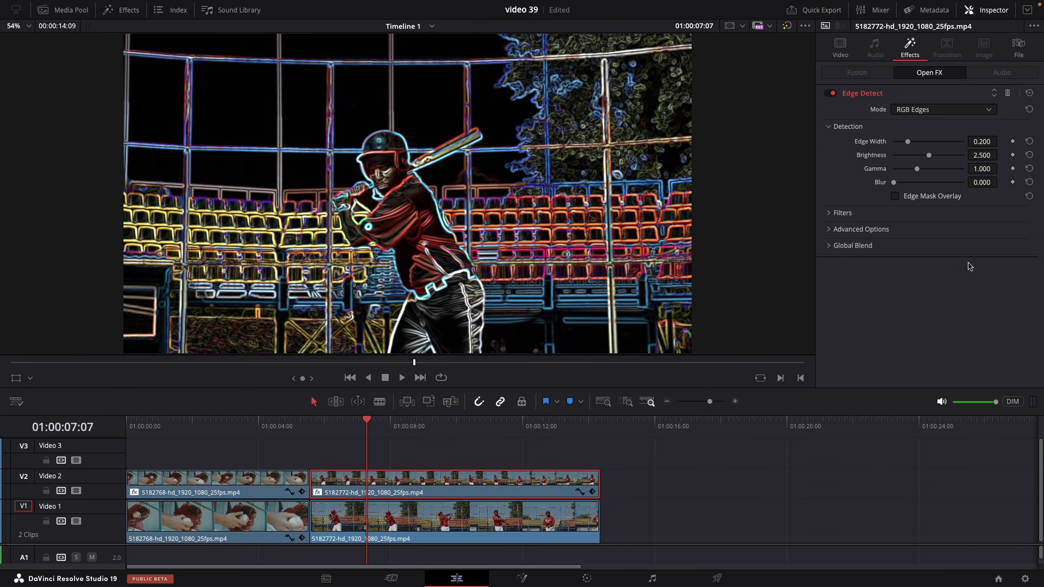
pyautogui.click(840, 49)
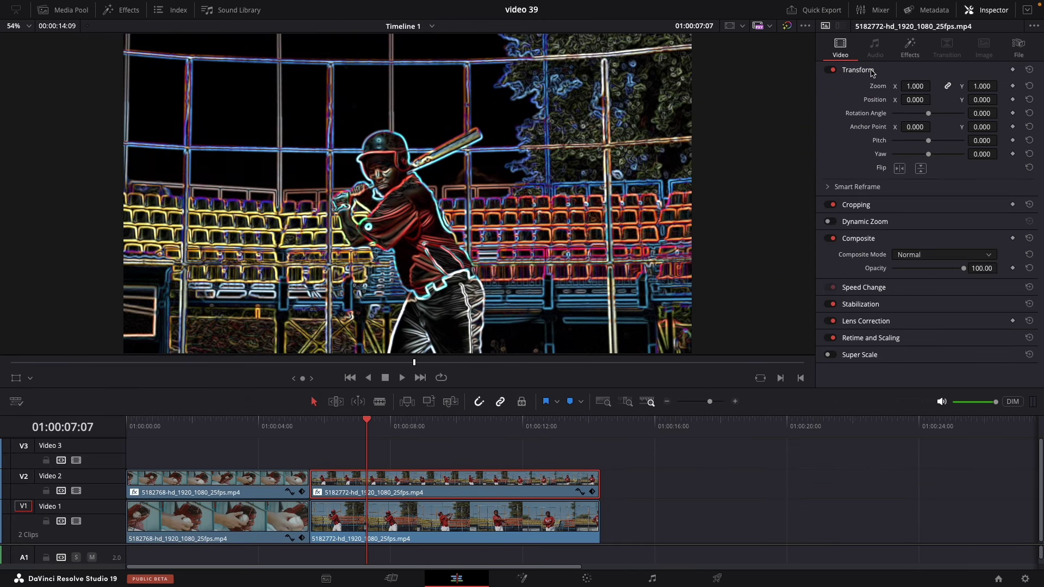
pyautogui.moveTo(916, 85); pyautogui.dragTo(920, 86)
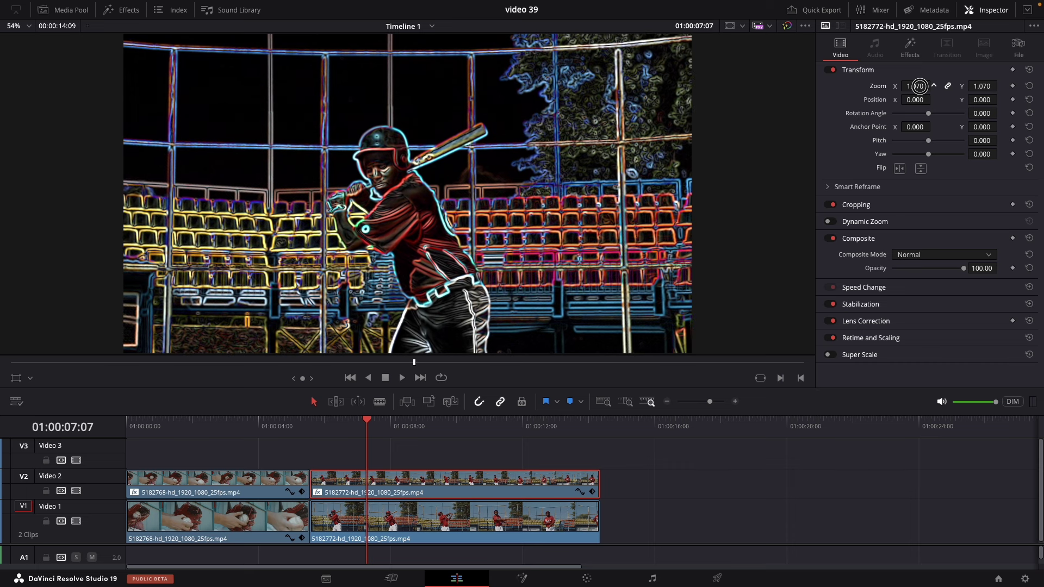
pyautogui.moveTo(921, 86); pyautogui.dragTo(918, 86)
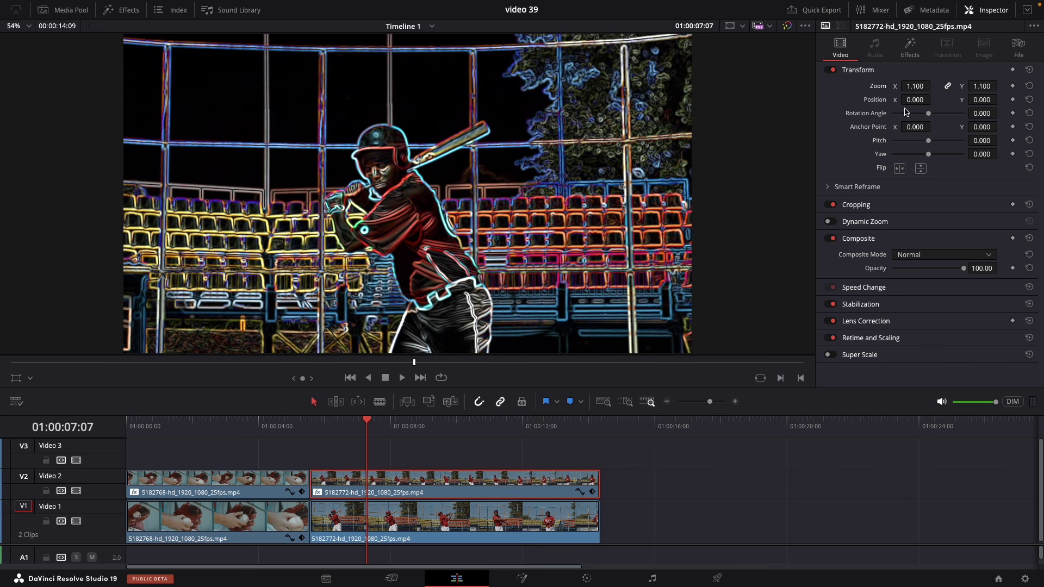
pyautogui.click(912, 255)
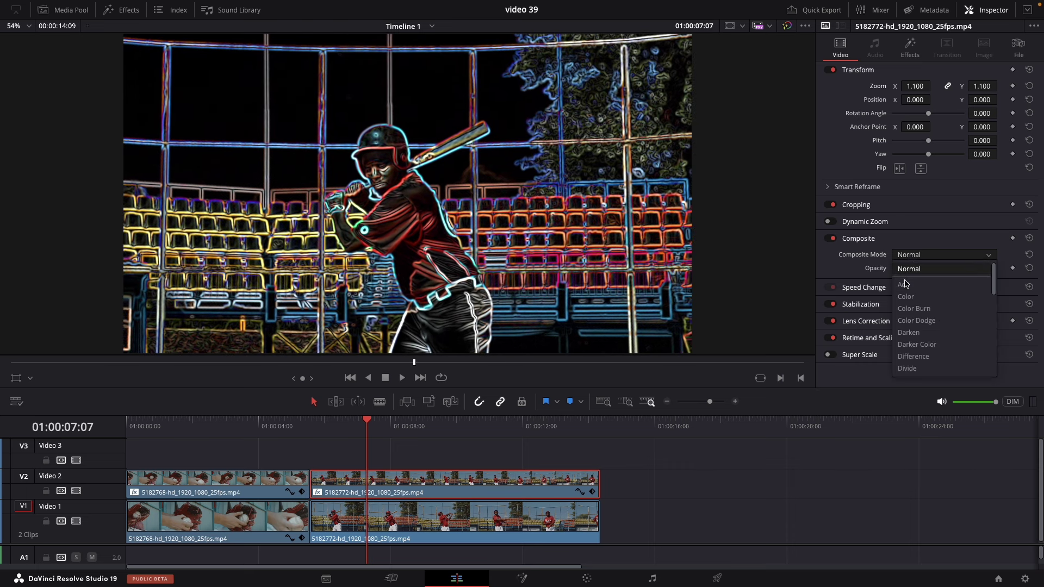
pyautogui.click(905, 288)
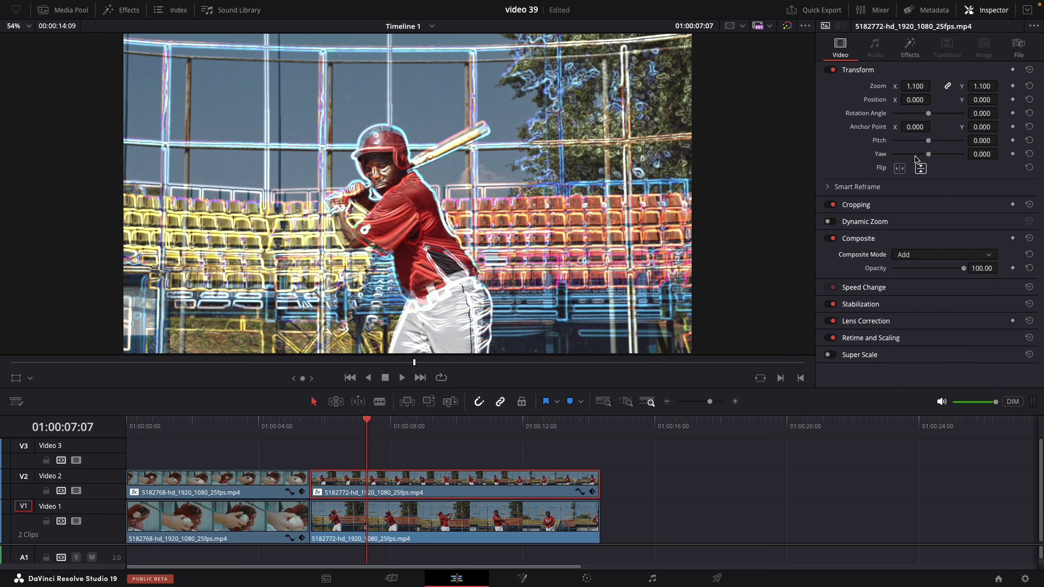
pyautogui.moveTo(915, 86); pyautogui.dragTo(913, 86)
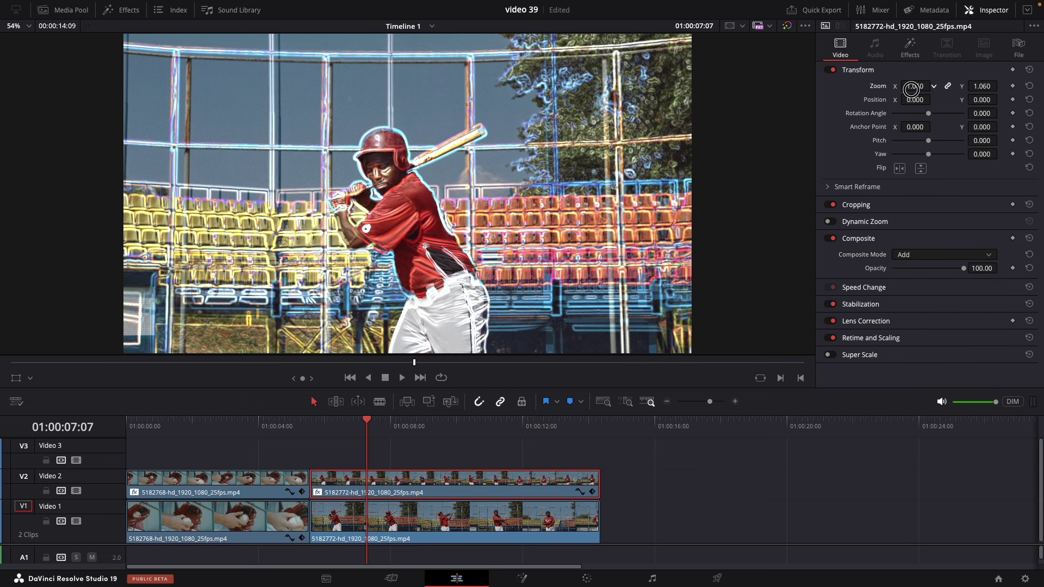
# - Set the batter copy's Edge Detect mode to Grayscale Edges and play from about 4 seconds
pyautogui.click(911, 49)
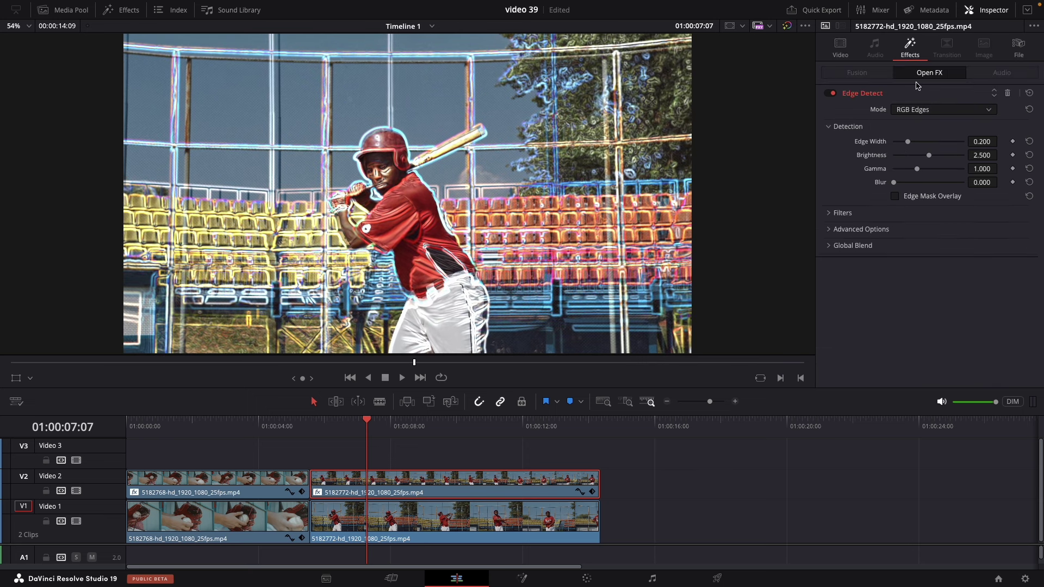
pyautogui.click(939, 110)
pyautogui.click(923, 136)
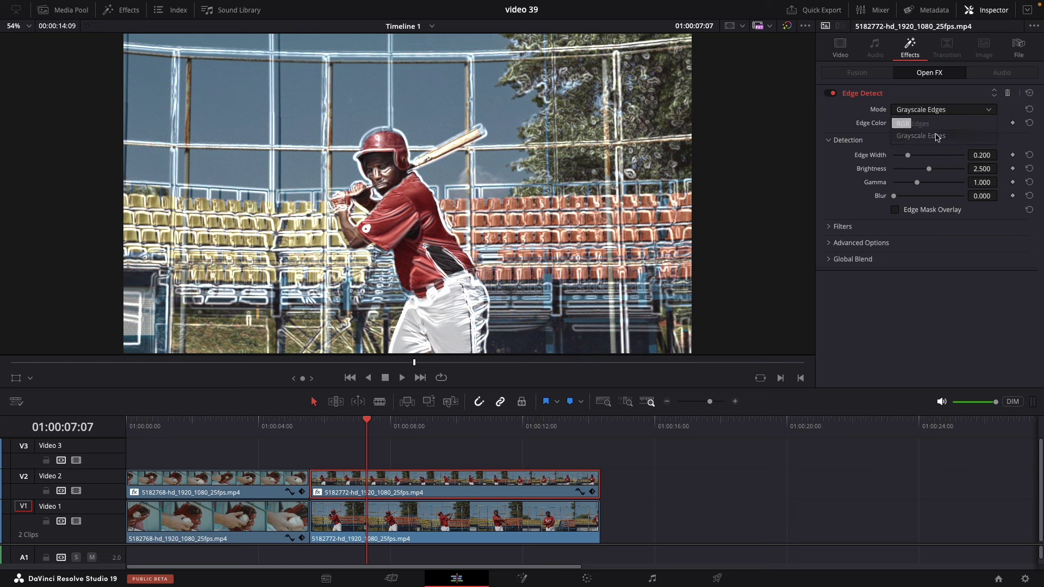
pyautogui.click(261, 426)
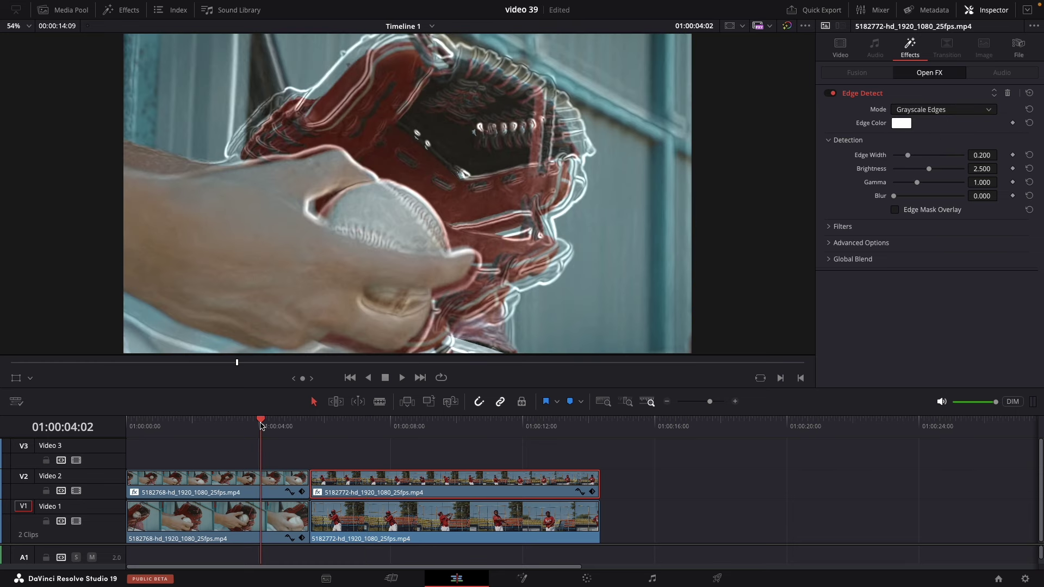
pyautogui.press('space')
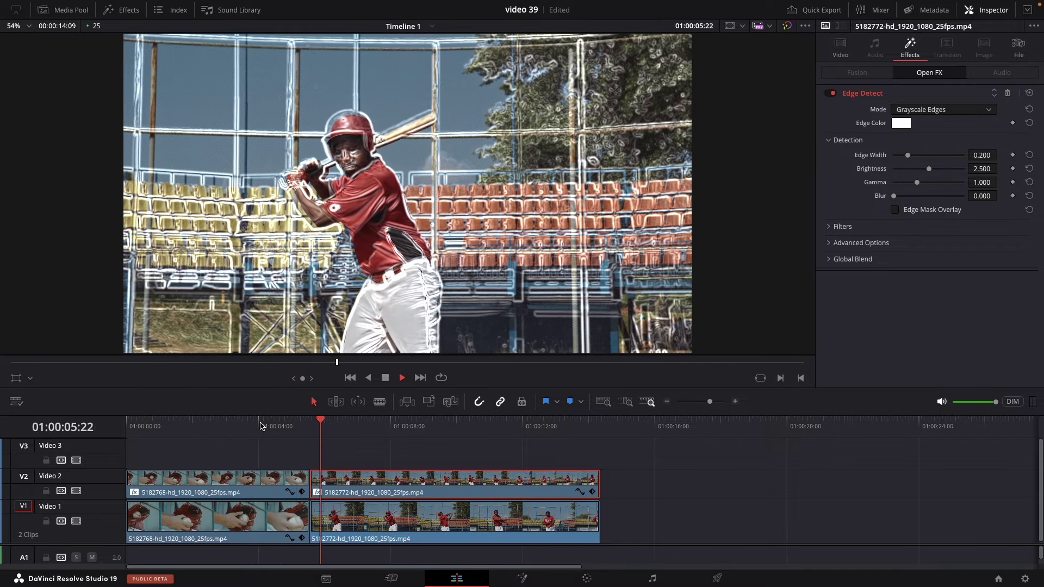